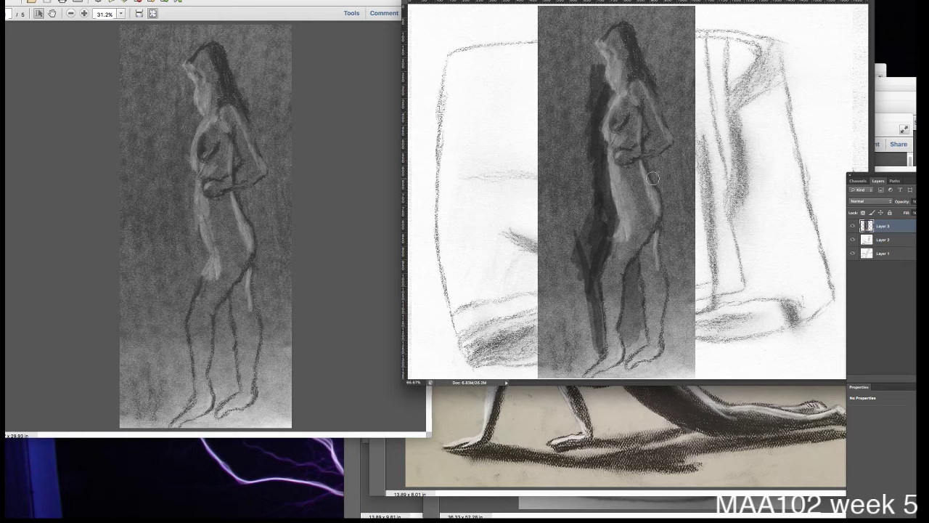
Paint soft lighter tones over the standing figure's folded forearm, hand and the area beside the thigh.
left_click_drag(651, 167, 634, 148)
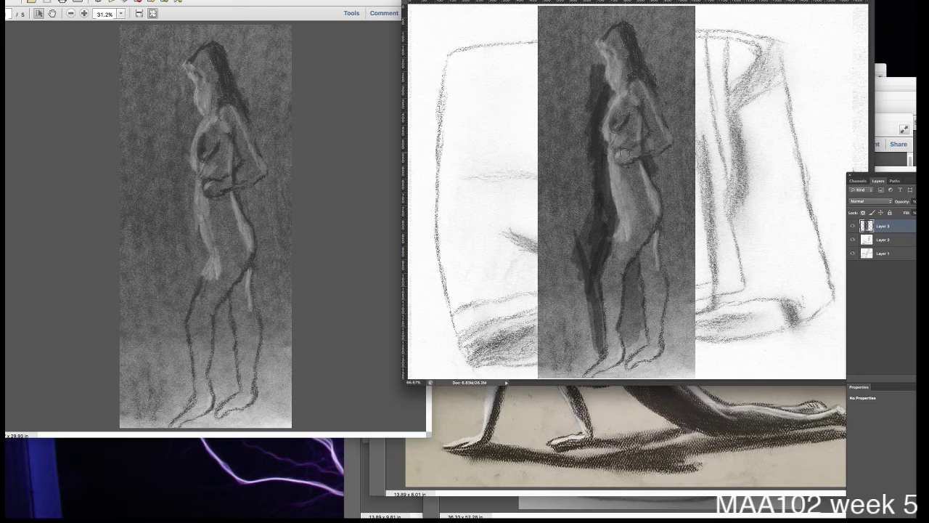
mouse_move(618, 158)
left_mouse_down()
mouse_move(649, 143)
mouse_move(637, 149)
left_mouse_up()
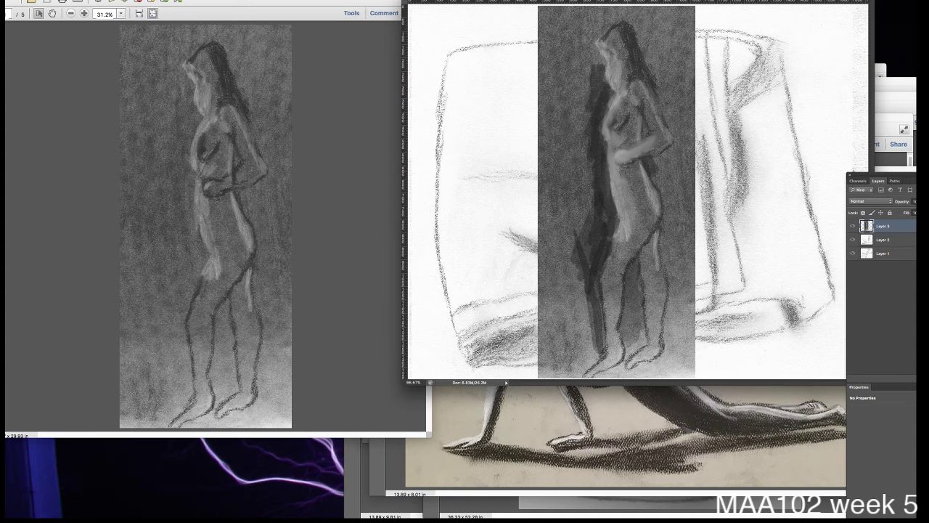
left_click_drag(614, 251, 607, 258)
Hide Layer 3 with the standing figure and advance the reference PDF to the folded blanket photo.
left_click(853, 227)
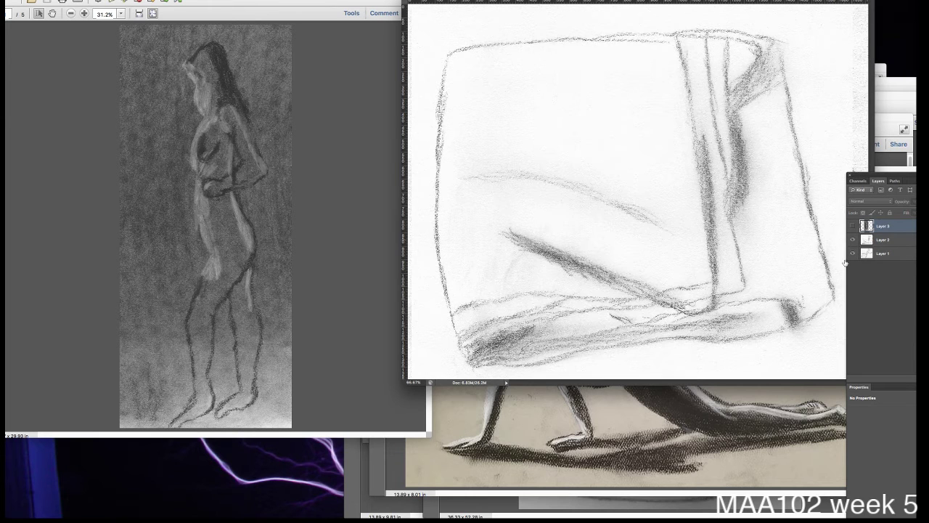
left_click(331, 296)
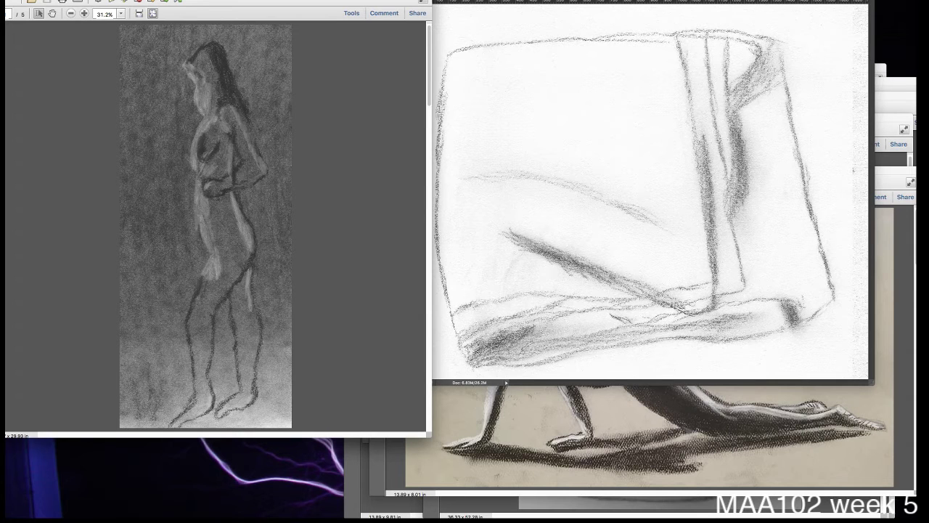
key("Right")
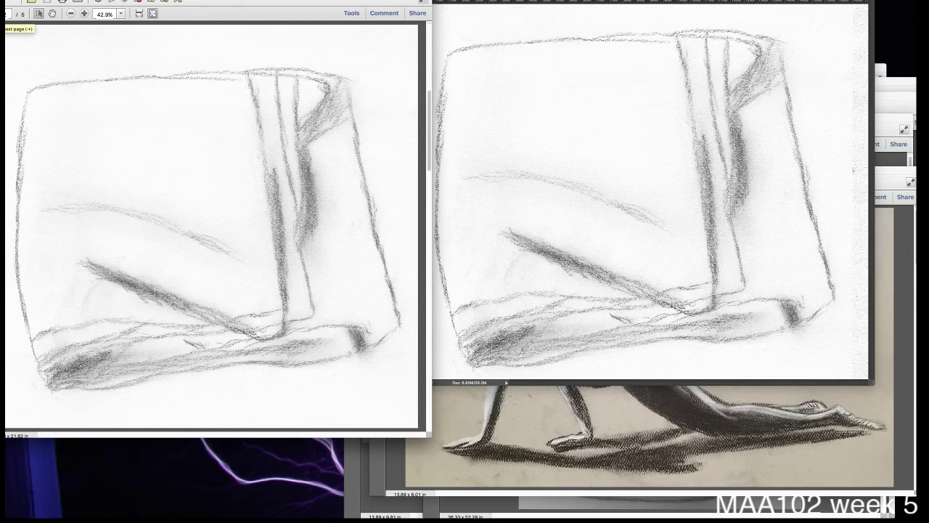
key("Right")
key("Right")
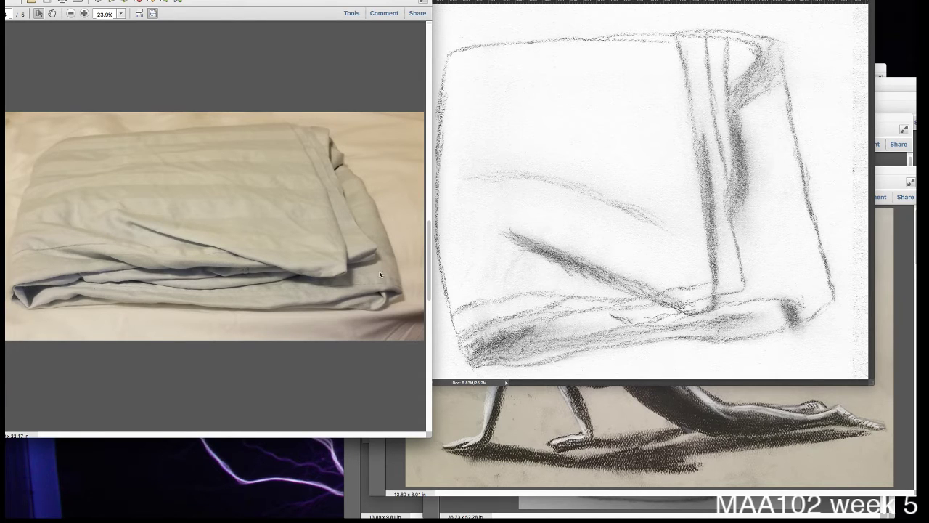
On Layer 2, sketch black perspective lines over the blanket drawing for its left, top and upper right edges.
left_click(739, 287)
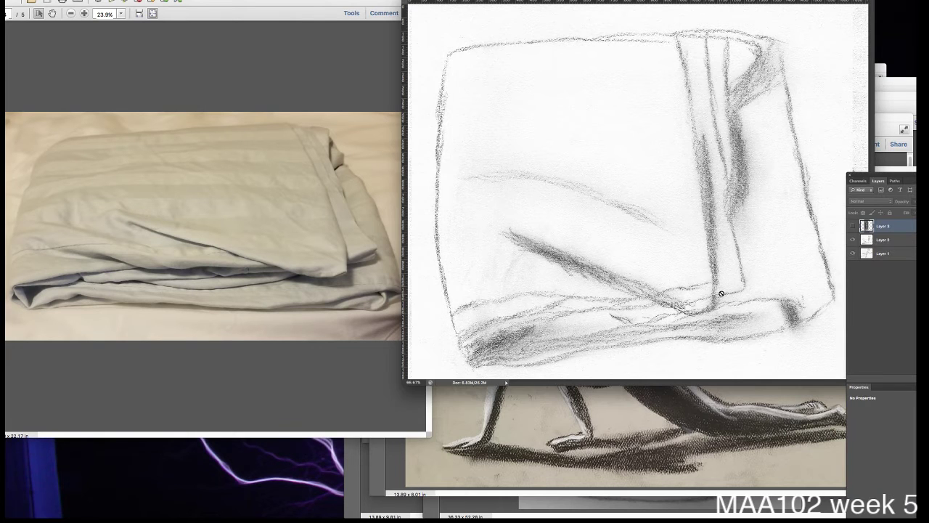
left_click(483, 103)
left_click(561, 141)
left_click(889, 243)
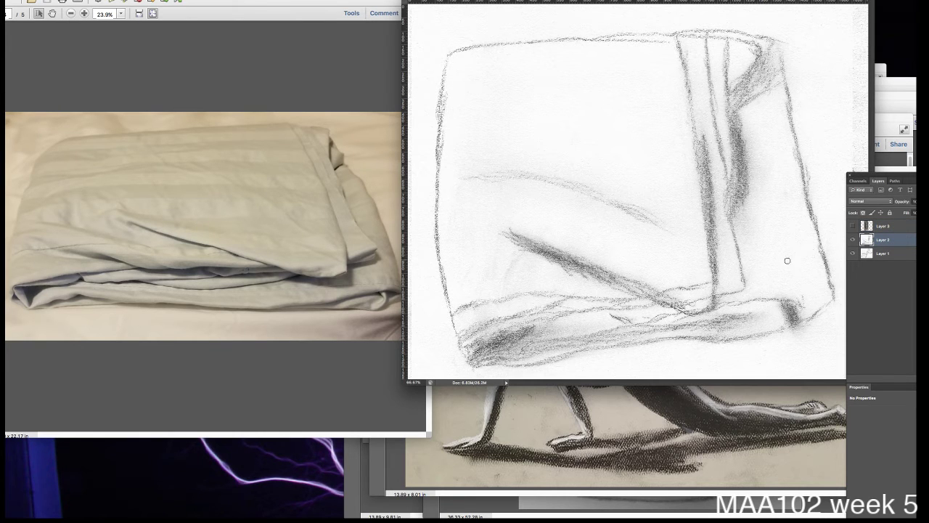
left_click_drag(595, 174, 538, 194)
left_click(532, 201)
left_click_drag(519, 53, 419, 294)
mouse_move(518, 69)
left_mouse_down()
mouse_move(508, 80)
mouse_move(648, 85)
left_mouse_up()
left_click_drag(512, 100, 632, 82)
mouse_move(713, 76)
left_mouse_down()
mouse_move(774, 70)
mouse_move(847, 181)
left_mouse_up()
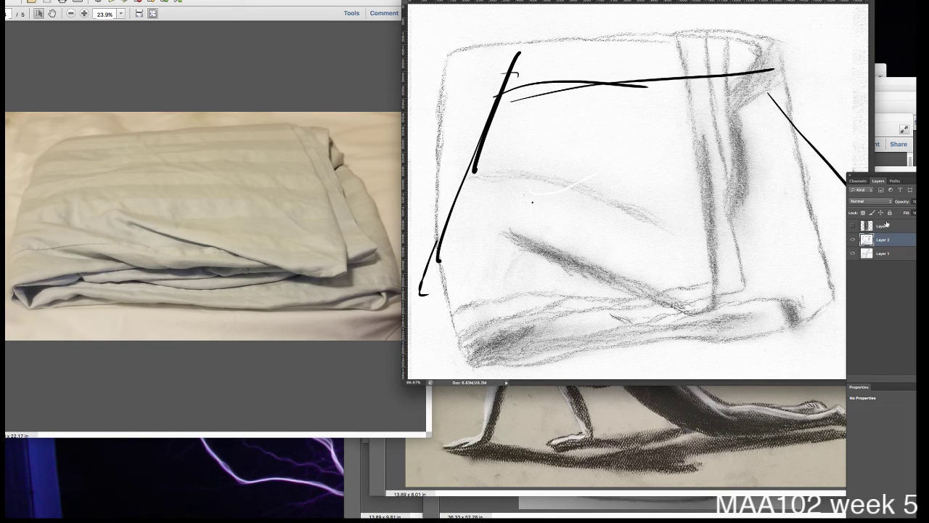
Draw the blanket's receding right side and long front edge with overlapping black strokes.
left_click_drag(800, 85, 846, 174)
mouse_move(485, 257)
left_mouse_down()
mouse_move(698, 260)
mouse_move(611, 250)
mouse_move(846, 234)
left_mouse_up()
left_click_drag(430, 279, 810, 246)
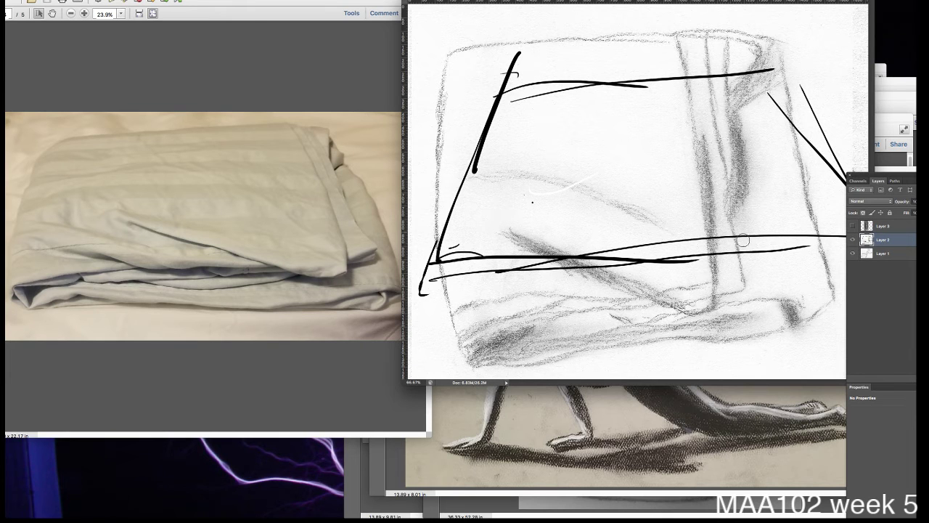
left_click_drag(754, 72, 824, 186)
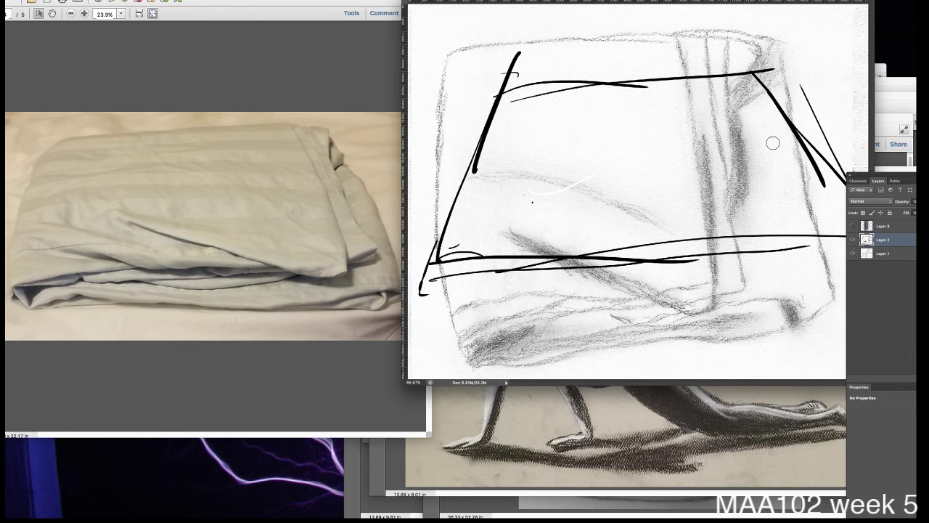
Sketch the fold curving into the blanket's front right corner, darken the shadows there, and add a 3-shaped squiggle below.
mouse_move(736, 84)
left_mouse_down()
mouse_move(813, 207)
mouse_move(791, 245)
mouse_move(615, 197)
left_mouse_up()
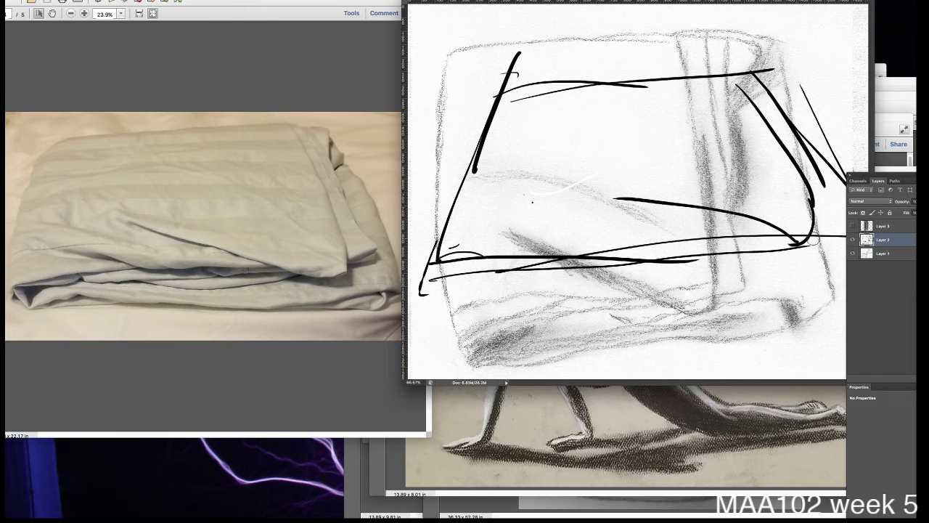
left_click_drag(807, 240, 810, 251)
left_click(762, 263)
left_click_drag(758, 236, 655, 252)
mouse_move(579, 287)
left_mouse_down()
mouse_move(594, 306)
mouse_move(591, 334)
left_mouse_up()
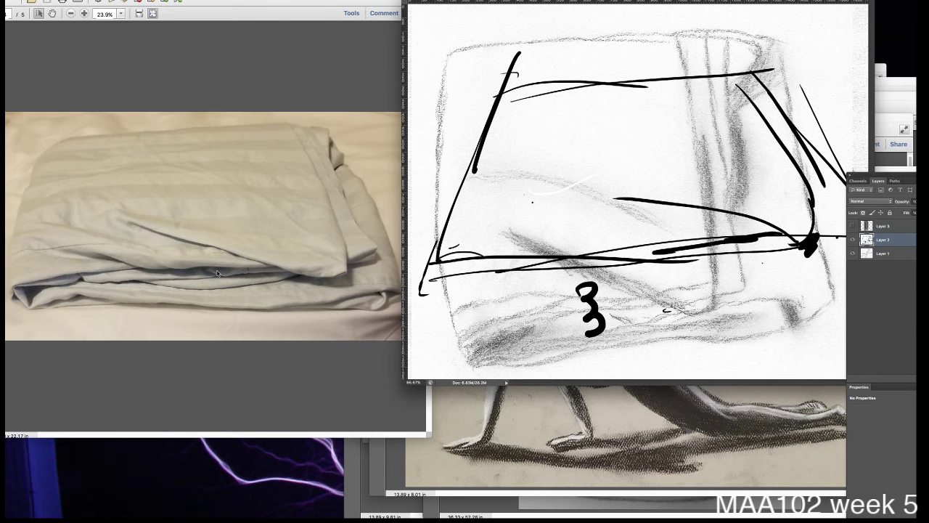
Draw a thin straight line from the lower fold to the blanket's dark front corner and reposition the drawing window.
left_click(270, 285)
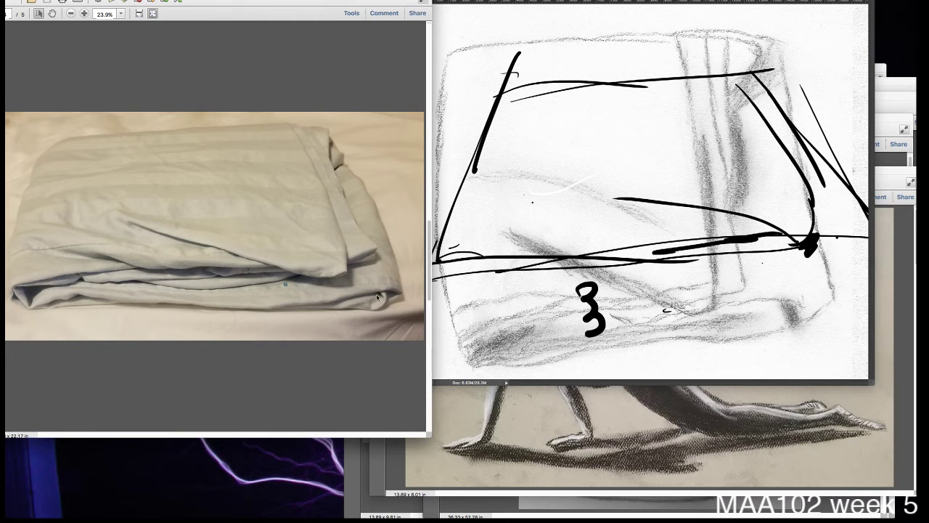
left_click(518, 268)
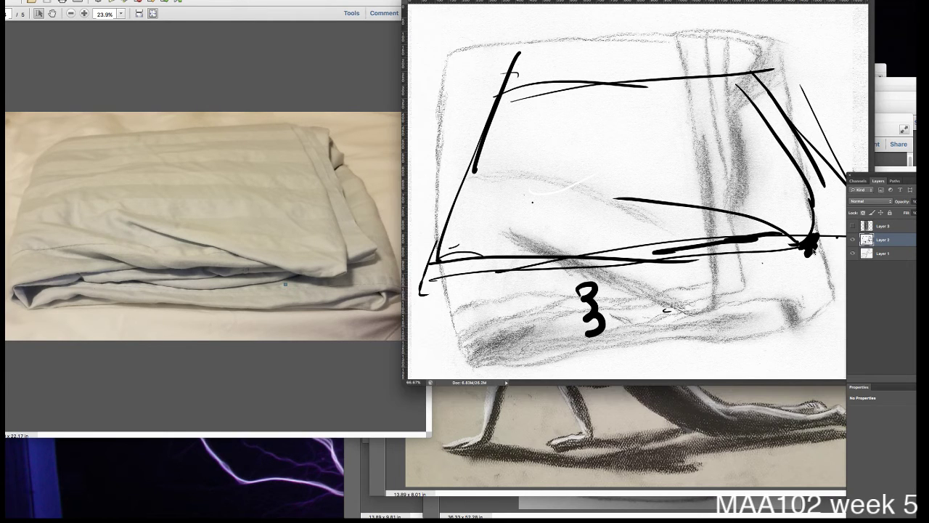
left_click(808, 247, "shift")
left_click_drag(742, 9, 632, 40)
left_click(784, 286)
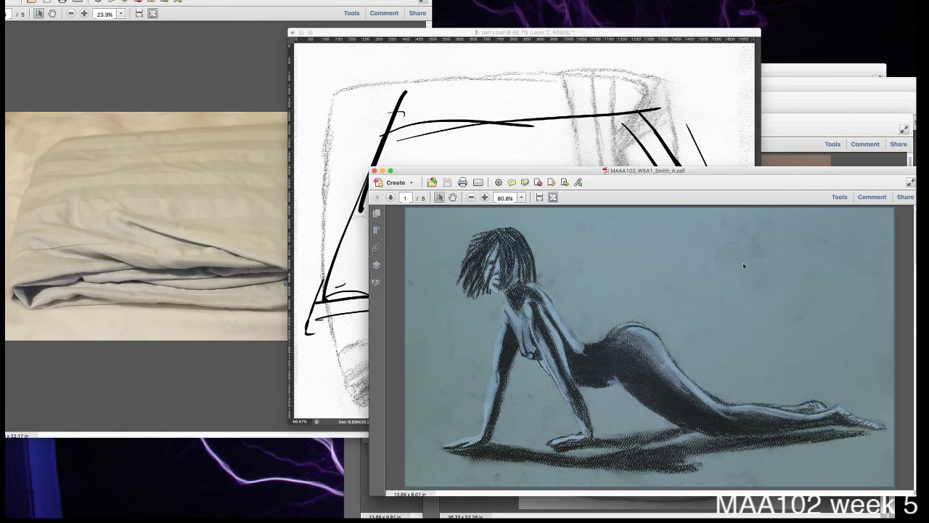
left_click(478, 117)
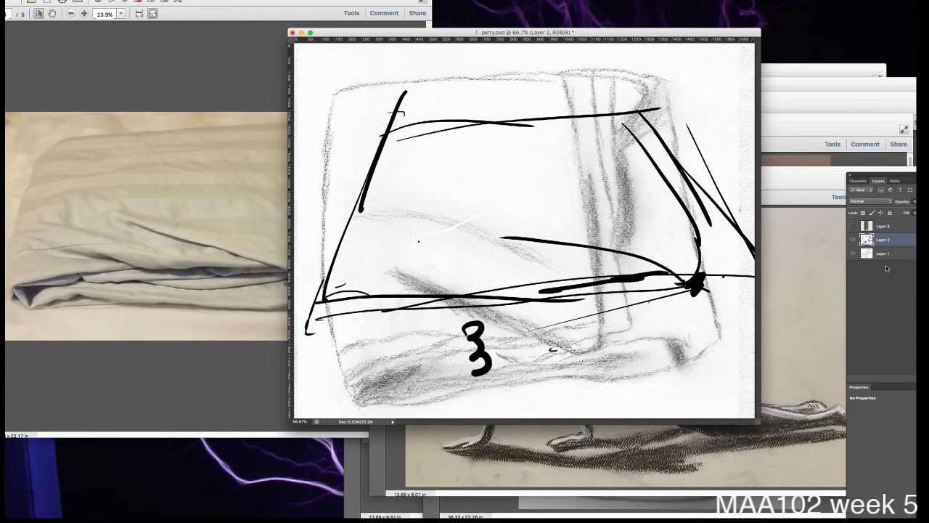
Hide Layer 2 and arrange the bird foot drawing beside the bird foot photo in the reference PDF.
left_click(852, 241)
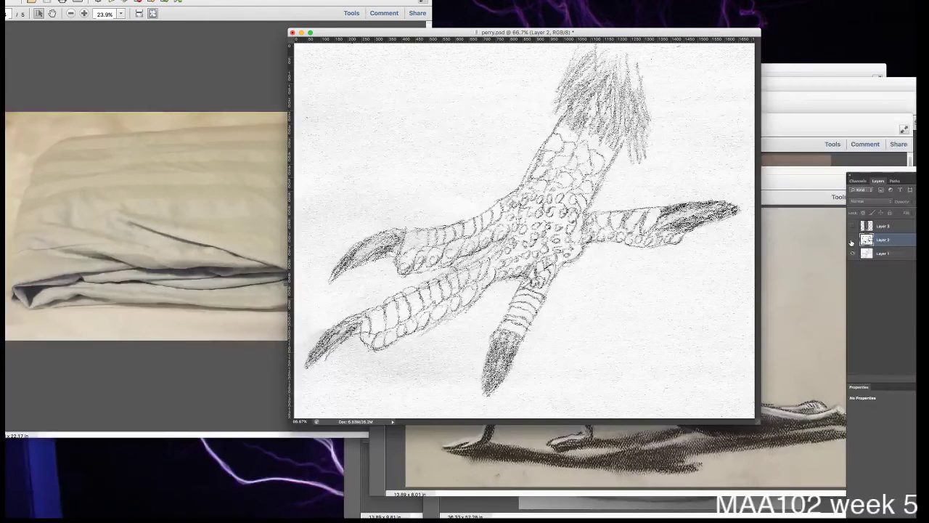
left_click(187, 114)
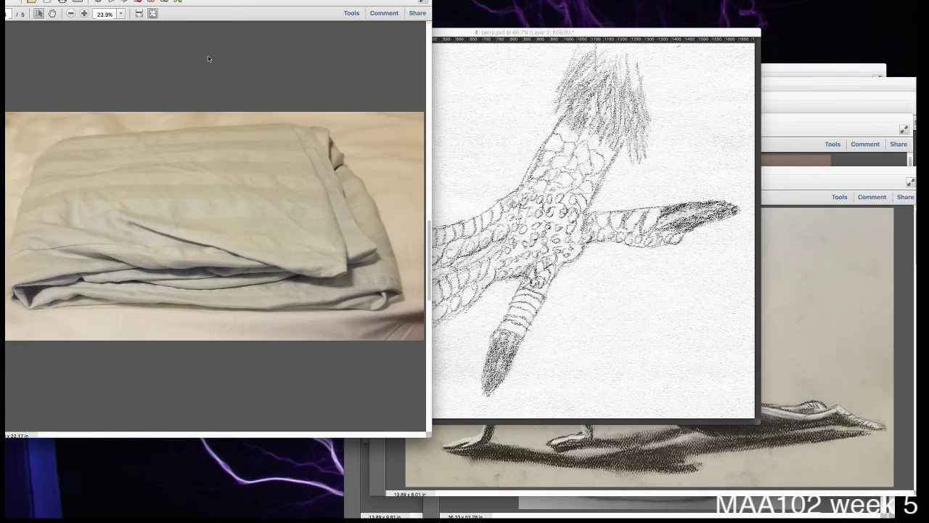
scroll(209, 59, "down", 3)
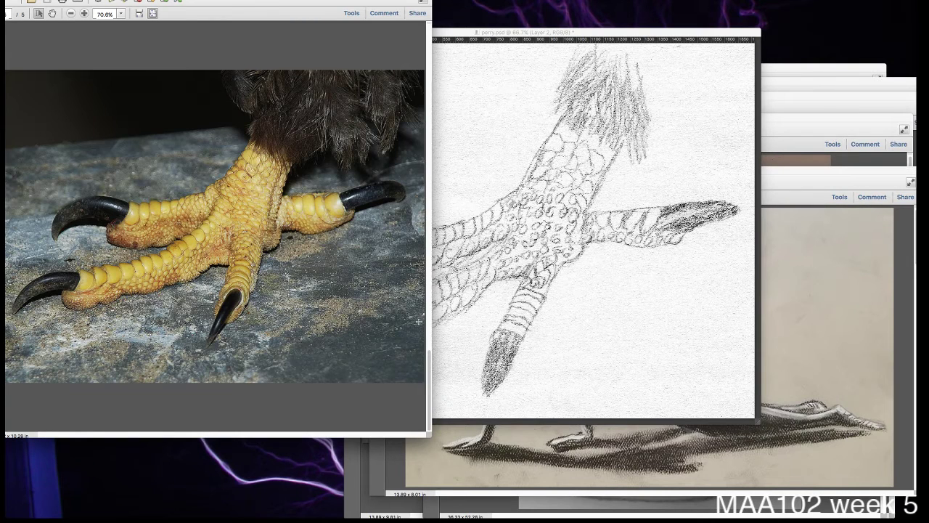
left_click(626, 33)
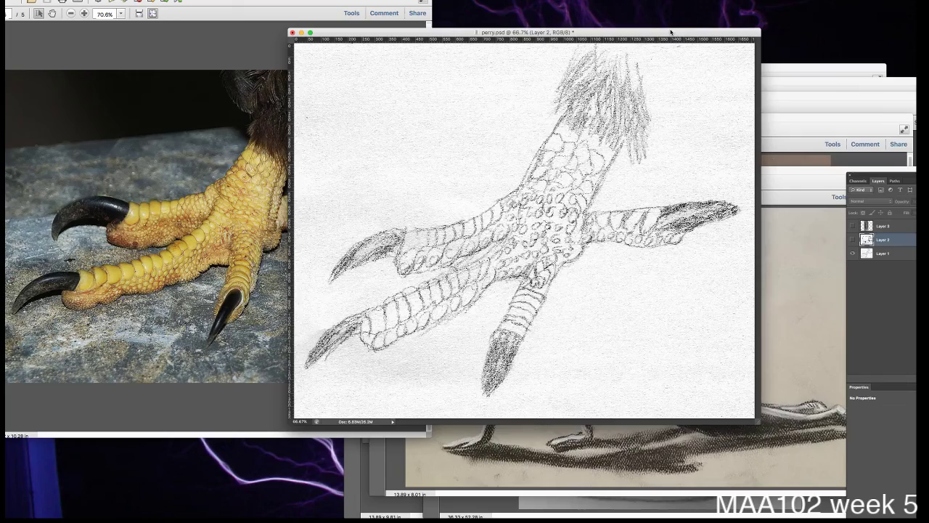
left_click_drag(651, 34, 756, 14)
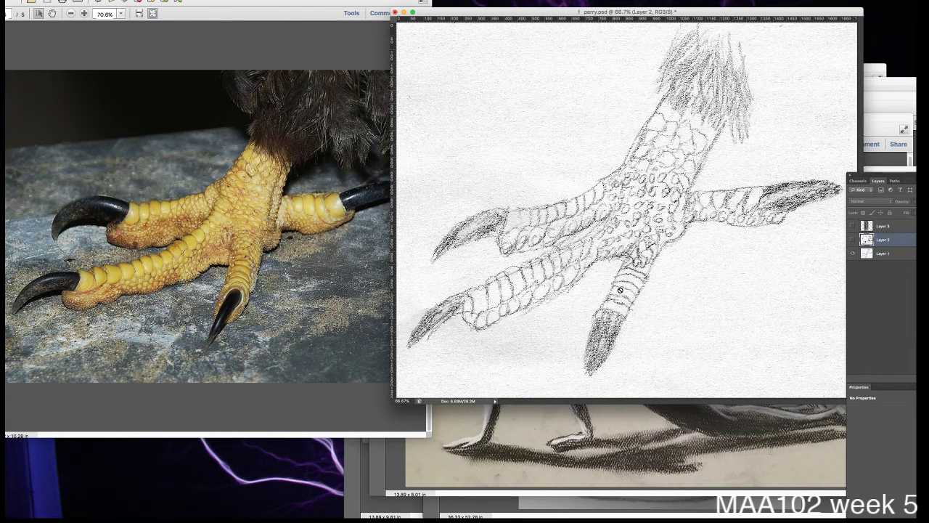
On Layer 1, shade the lower left claw with smooth grey tones, a lighter upper edge and a pointed tip.
left_click(882, 254)
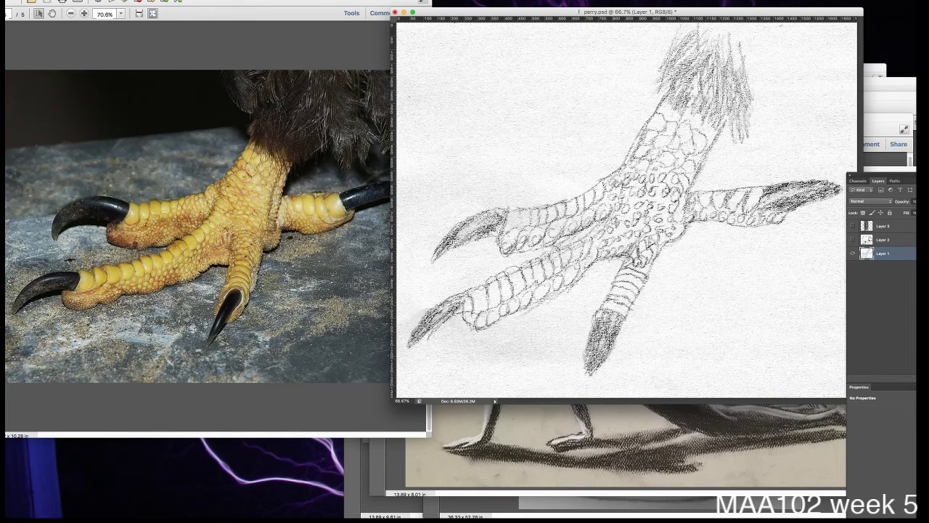
mouse_move(445, 317)
left_mouse_down()
mouse_move(465, 311)
mouse_move(450, 306)
mouse_move(464, 300)
mouse_move(447, 313)
left_mouse_up()
mouse_move(458, 308)
left_mouse_down()
mouse_move(425, 328)
mouse_move(432, 312)
mouse_move(417, 338)
mouse_move(444, 321)
mouse_move(425, 331)
mouse_move(447, 311)
mouse_move(410, 345)
mouse_move(439, 314)
mouse_move(479, 305)
mouse_move(468, 299)
mouse_move(471, 309)
mouse_move(459, 313)
left_mouse_up()
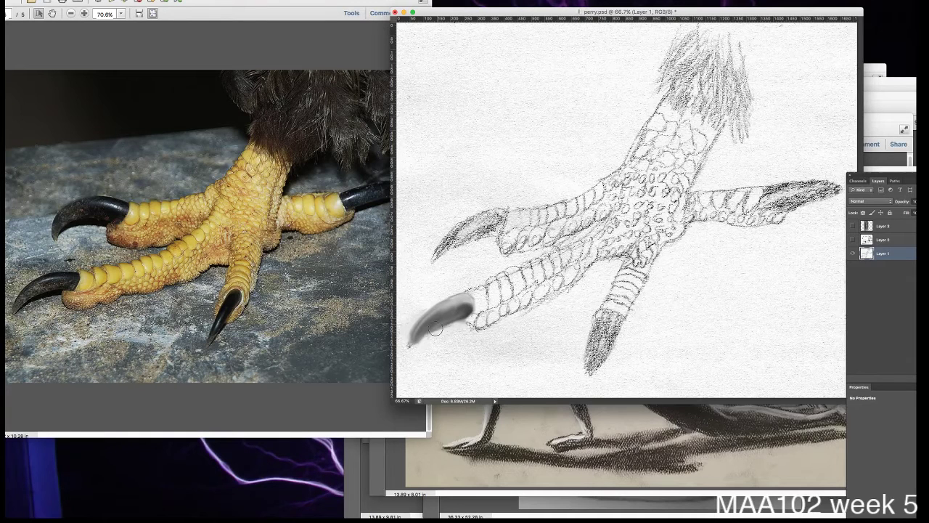
mouse_move(421, 338)
left_mouse_down()
mouse_move(411, 344)
mouse_move(463, 308)
left_mouse_up()
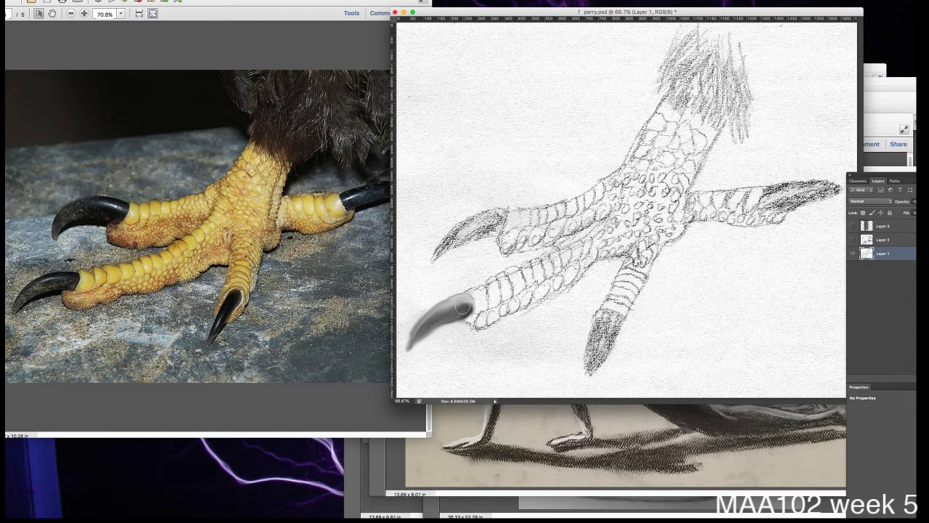